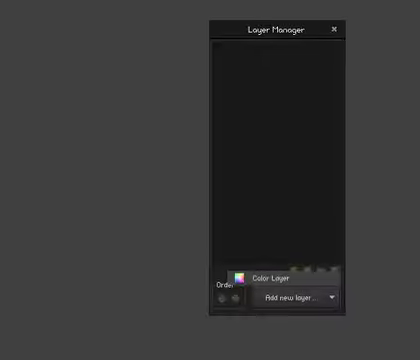
Add a picture layer from the 'yay' image to lay a blue icy floor strip.
click(298, 297)
key(Down)
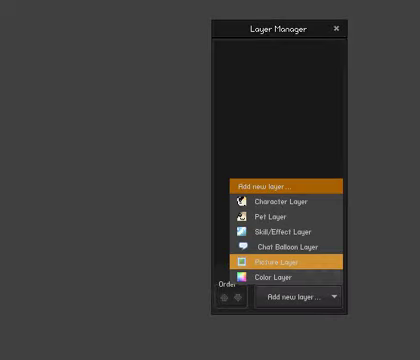
key(Return)
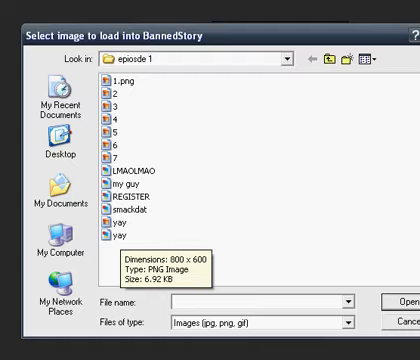
click(118, 235)
key(Return)
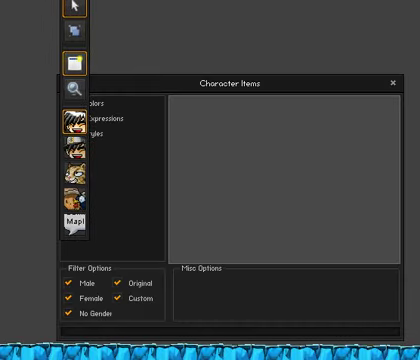
Give the new character light skin and dark shaggy black hair.
key(Up)
key(Up)
key(Up)
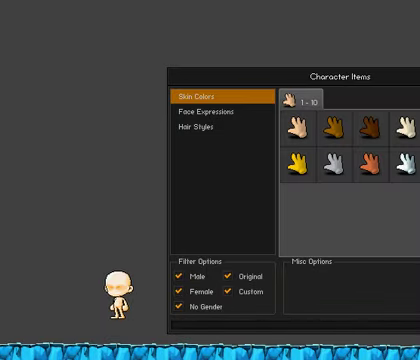
key(Down)
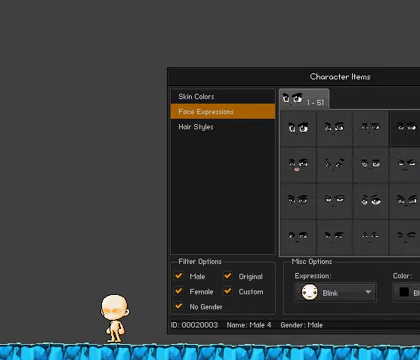
key(Down)
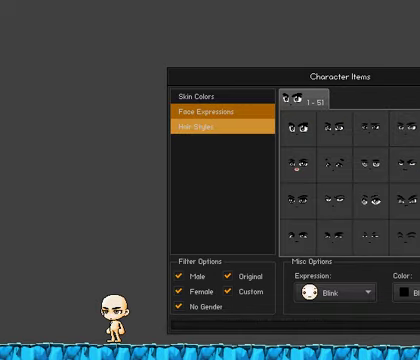
key(Return)
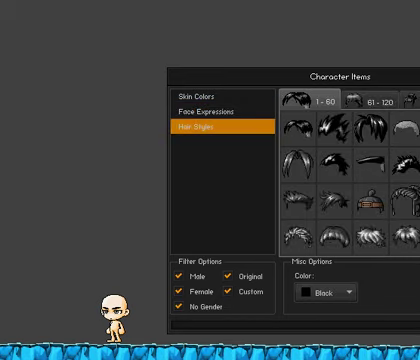
key(Right)
key(Right)
key(Return)
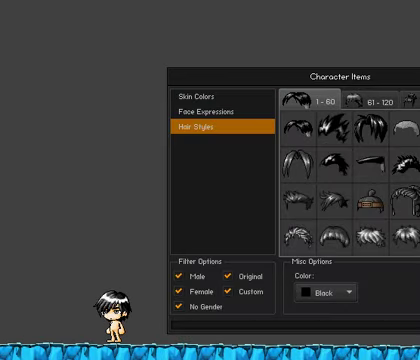
key(Escape)
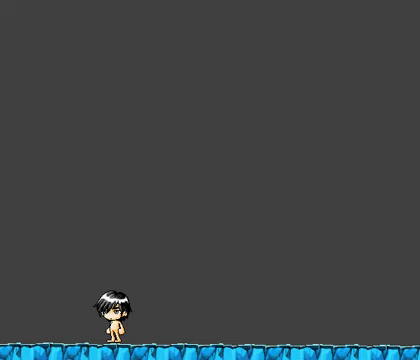
Dress the character in a white shirt from Equipment Items.
key(e)
key(Down)
key(Return)
key(Up)
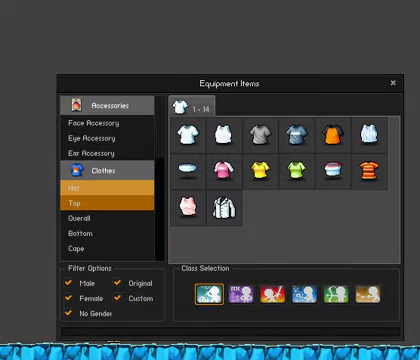
key(Right)
key(Return)
Put blue shorts on the character and move it further right.
key(Down)
key(Down)
key(Return)
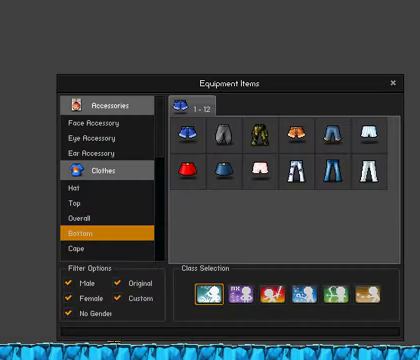
key(Right)
key(Right)
key(Return)
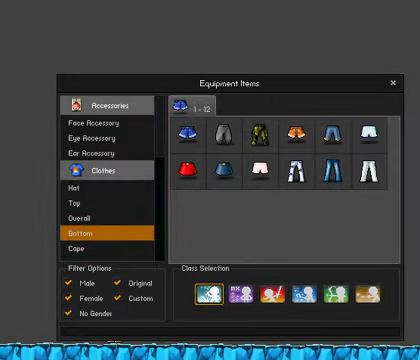
key(Escape)
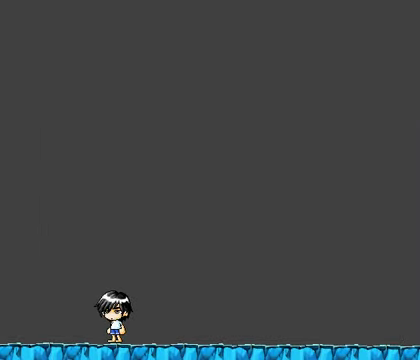
key(Right)
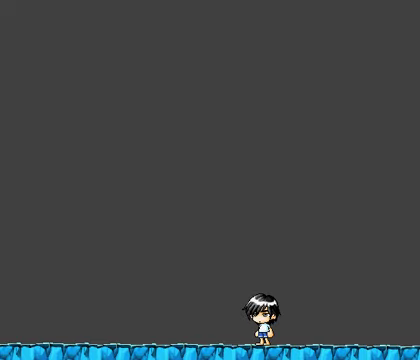
Turn on Animate Character for the character layer, leaving Animate Face off.
key(ctrl+l)
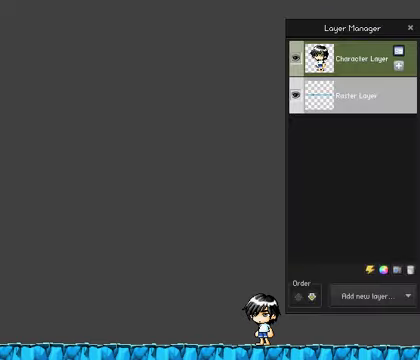
key(ctrl+a)
key(ctrl+l)
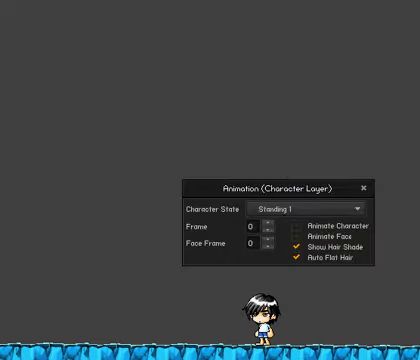
click(296, 236)
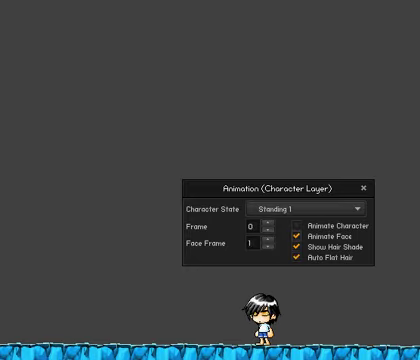
click(296, 236)
click(268, 246)
click(296, 225)
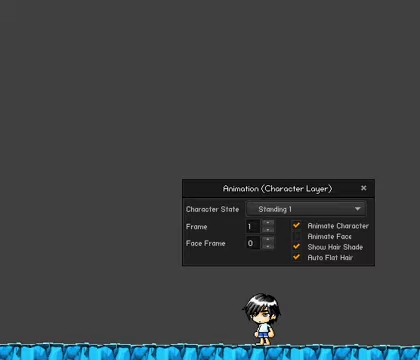
click(363, 187)
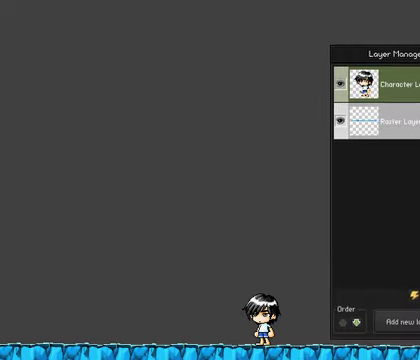
Add a chat layer with a plain speech balloon from Misc Chat Balloons.
click(390, 321)
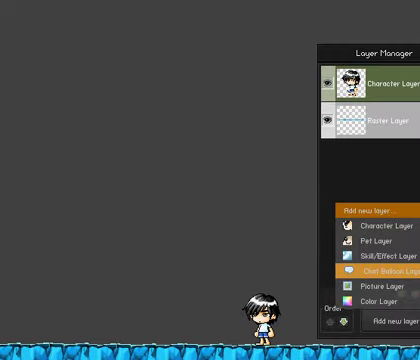
click(380, 271)
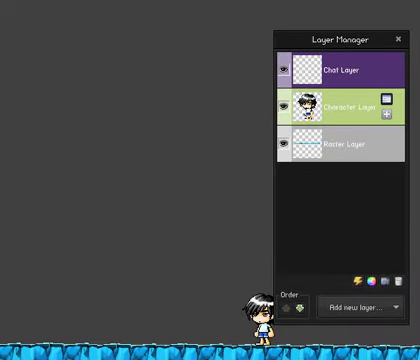
click(42, 276)
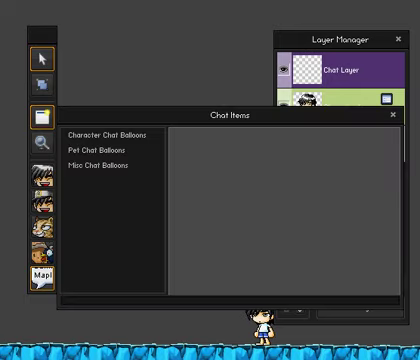
click(98, 165)
click(224, 166)
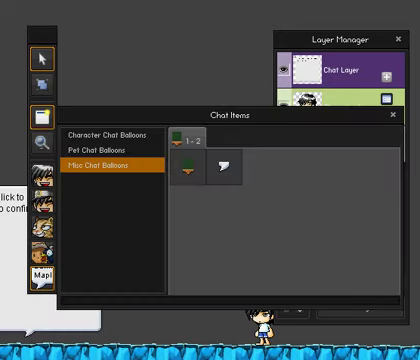
Label the balloon 'ohyeah', shrink it and place it above the character.
double_click(160, 185)
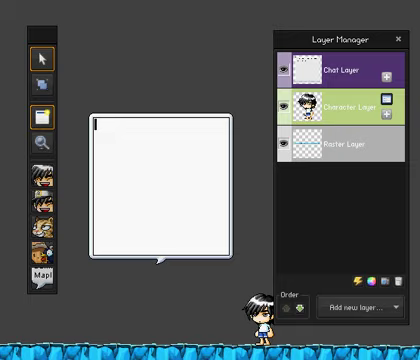
text(ohyeah)
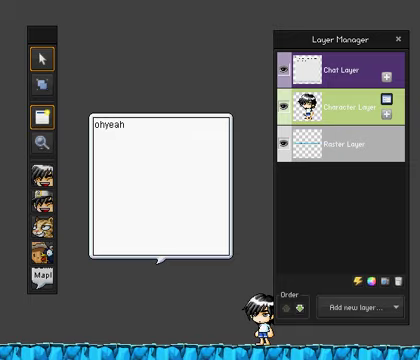
drag(236, 267, 200, 173)
drag(150, 135, 276, 258)
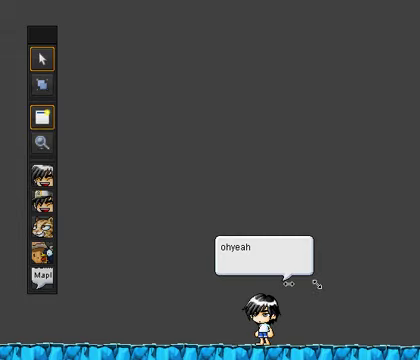
mouse_move(288, 284)
mouse_down()
mouse_move(262, 284)
mouse_move(265, 302)
mouse_up()
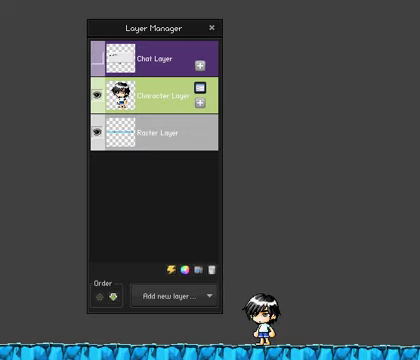
Toggle the Chat Layer visibility, leave it hidden, and close the layer list.
click(97, 58)
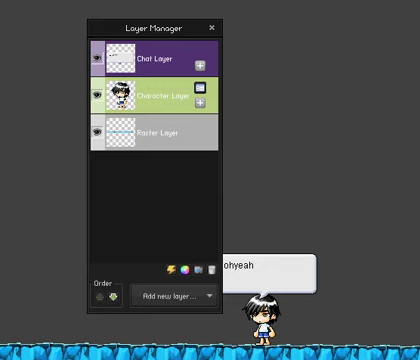
drag(150, 29, 120, 29)
click(68, 59)
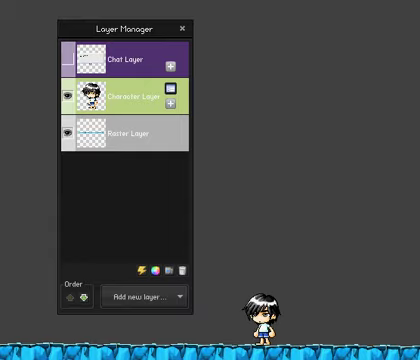
click(68, 59)
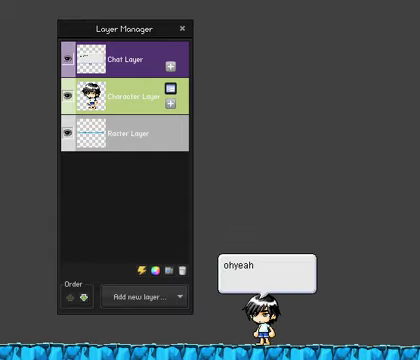
click(68, 59)
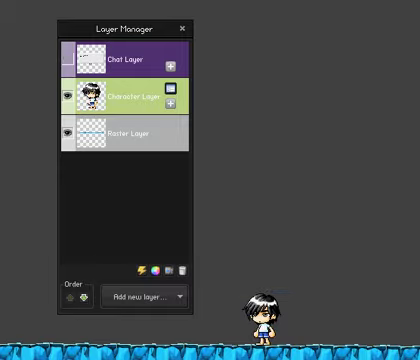
key(Escape)
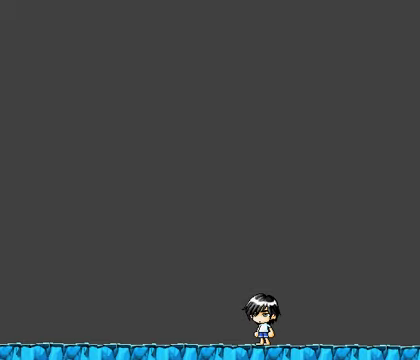
Add a white (ffffff) Color Layer as the scene background.
key(l)
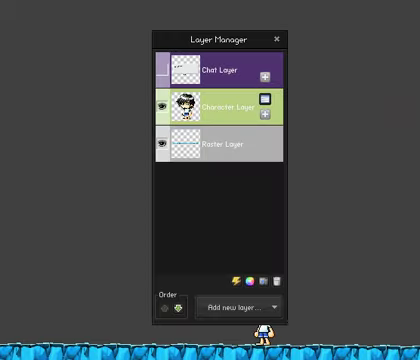
key(l)
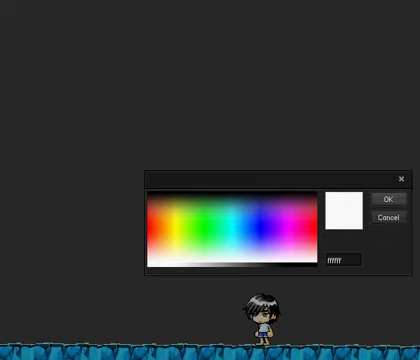
key(Return)
key(l)
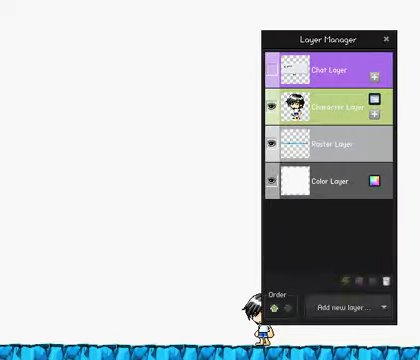
drag(325, 38, 341, 42)
click(402, 43)
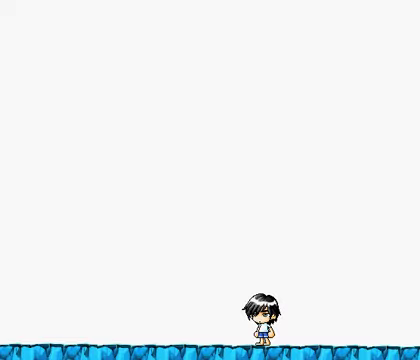
Nudge the character along the floor and set its Character State to Jumping.
key(Left)
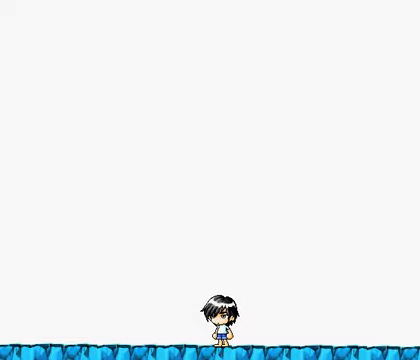
key(Right)
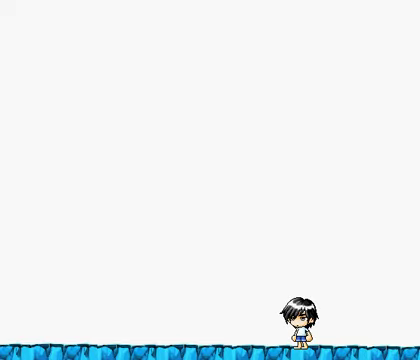
key(a)
click(307, 209)
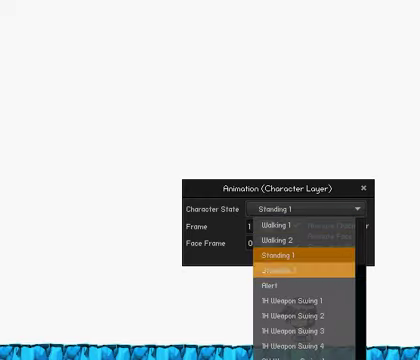
scroll(305, 300, down, 5)
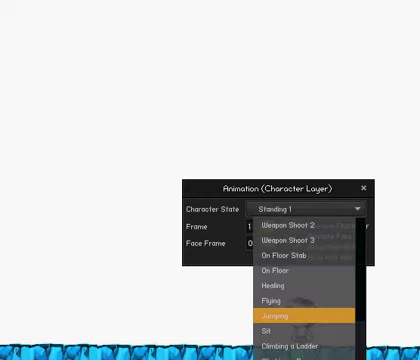
click(305, 315)
key(a)
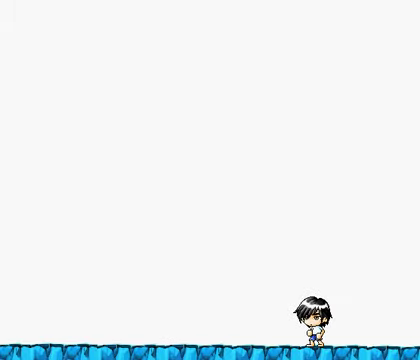
Run the character left across the floor toward its left end.
key(Left)
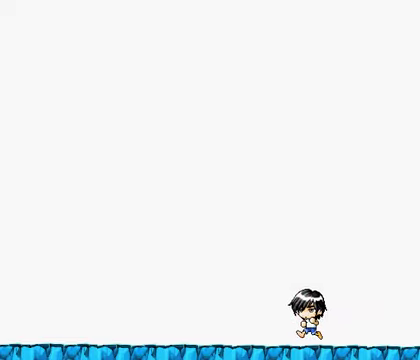